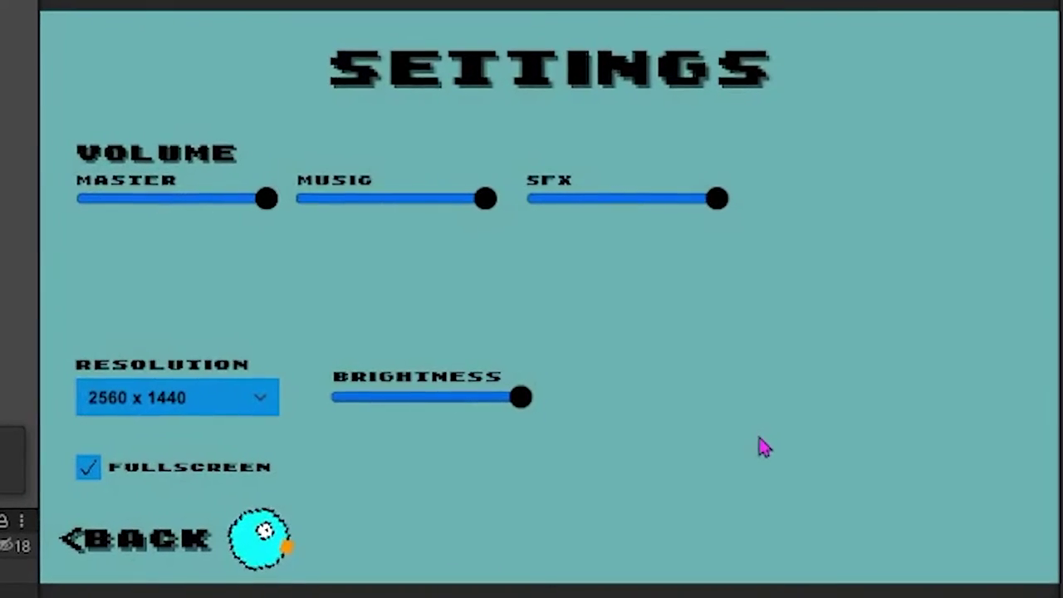
Step: Turn Master volume to zero, check resolutions and brightness, then return and start playing
drag(247, 194, 37, 211)
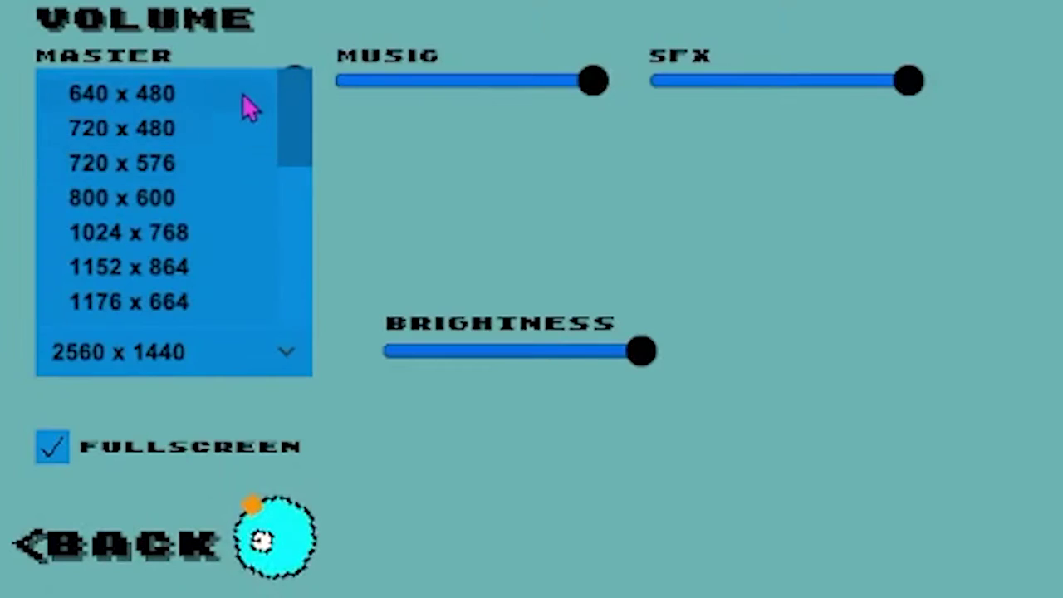
click(507, 407)
drag(638, 365, 735, 363)
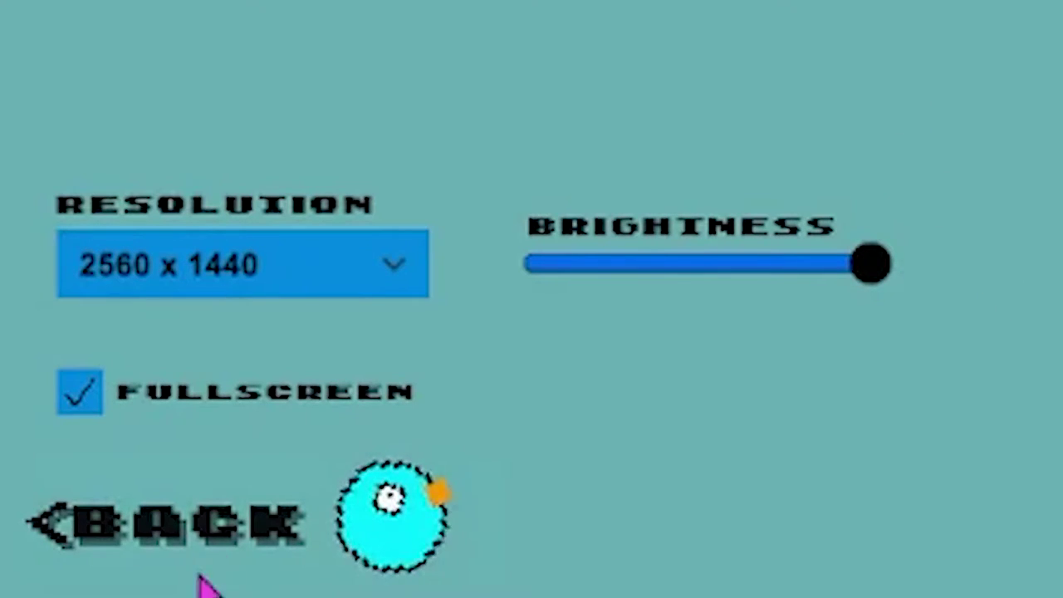
click(217, 538)
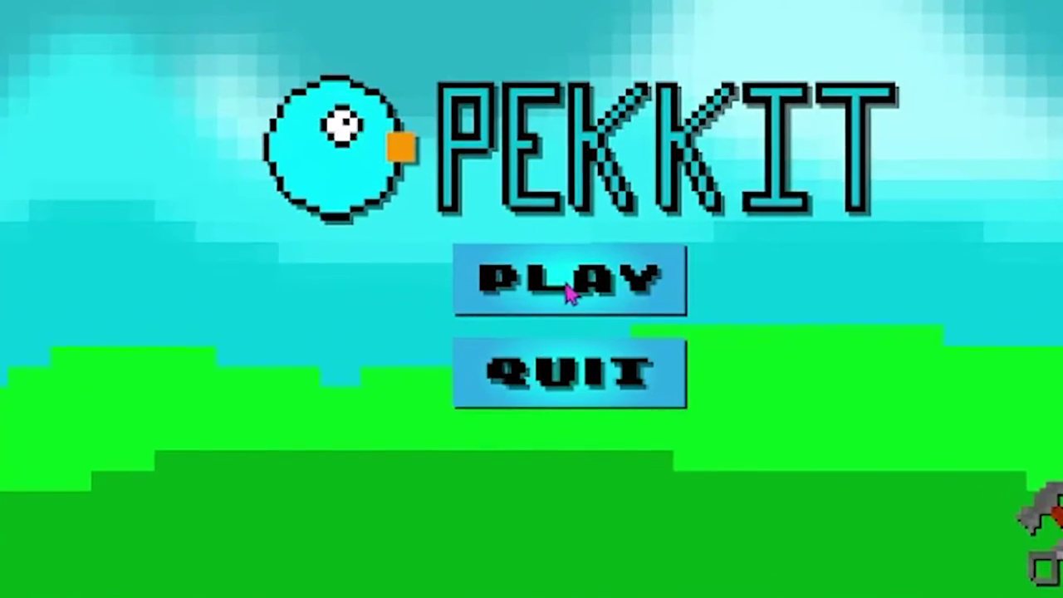
click(561, 282)
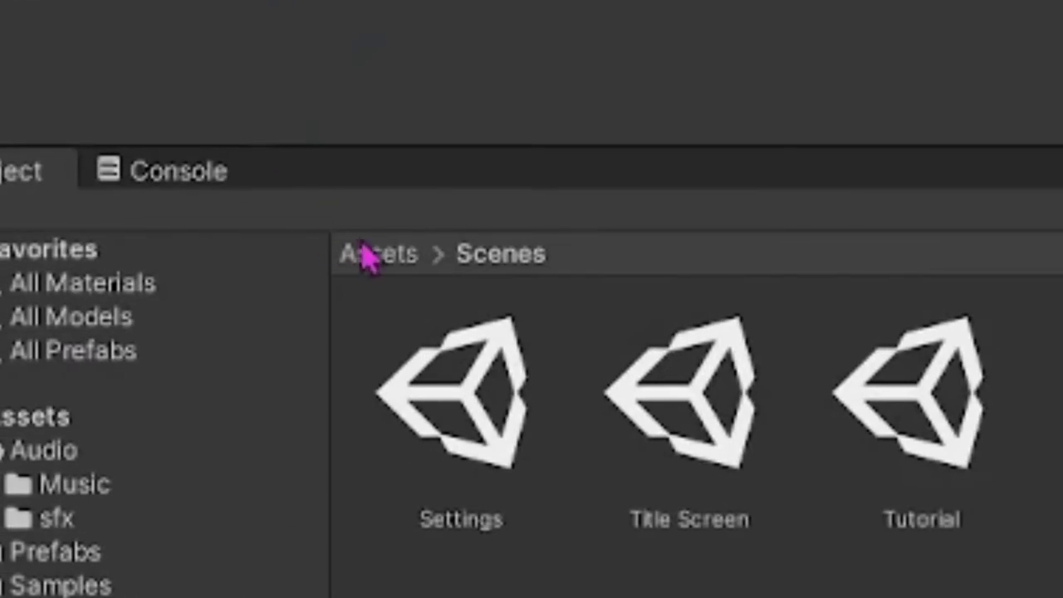
Step: Go up to the Assets folder and open its Scripts folder
click(368, 258)
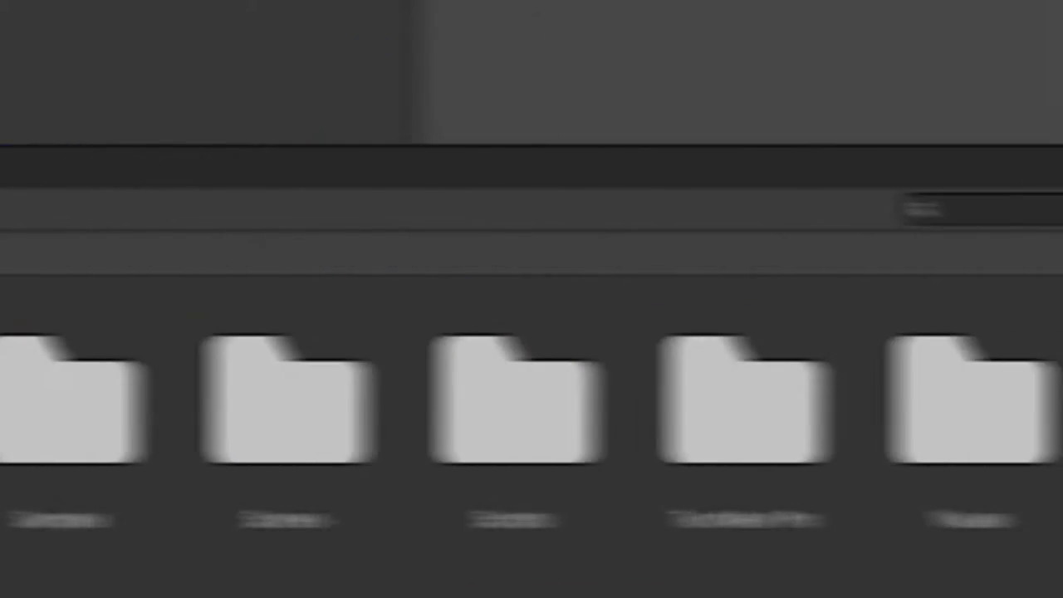
double_click(498, 459)
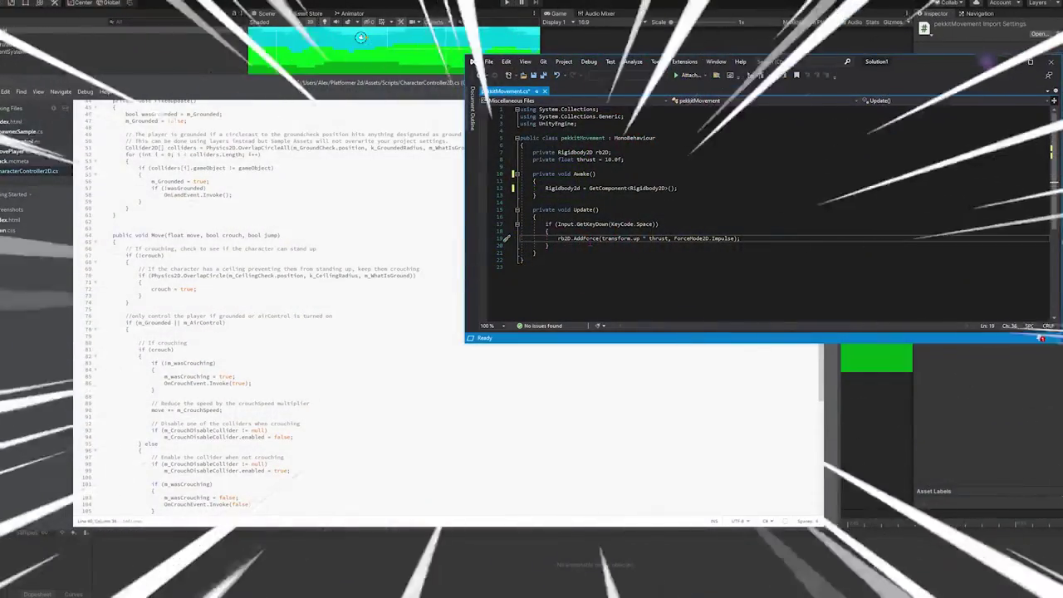
Step: Declare the public Rigidbody2D field and fetch it with GetComponent<Rigidbody2D>() in Awake
key(Return)
text(publi)
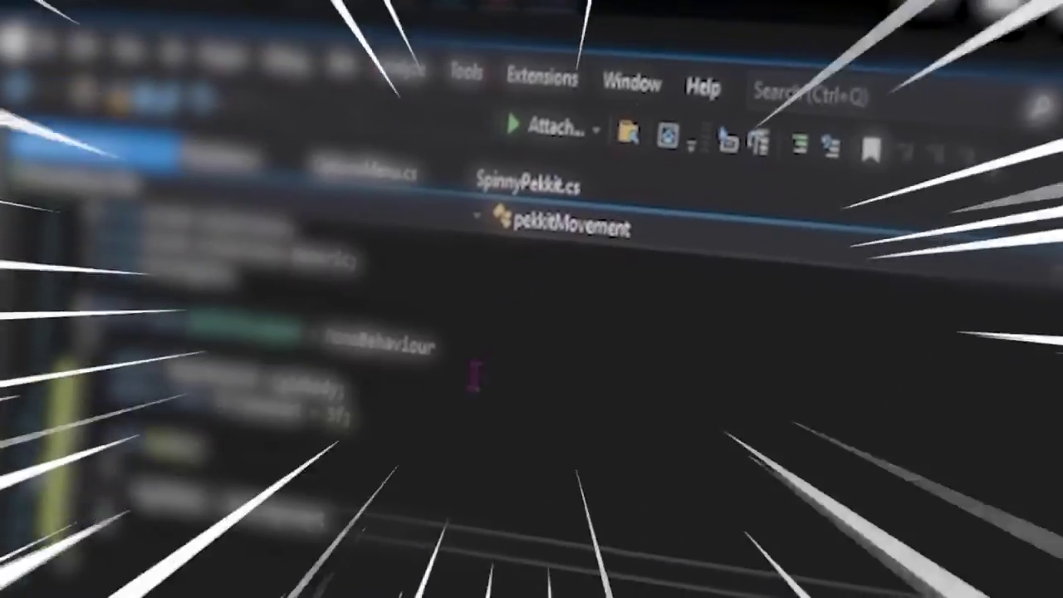
text(idBody2D>)
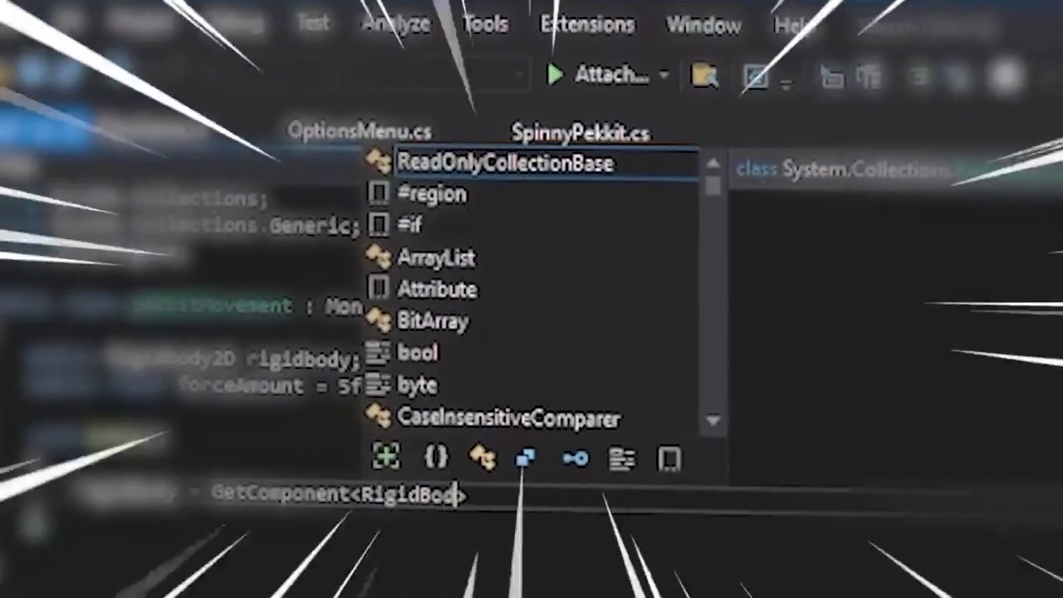
text(();)
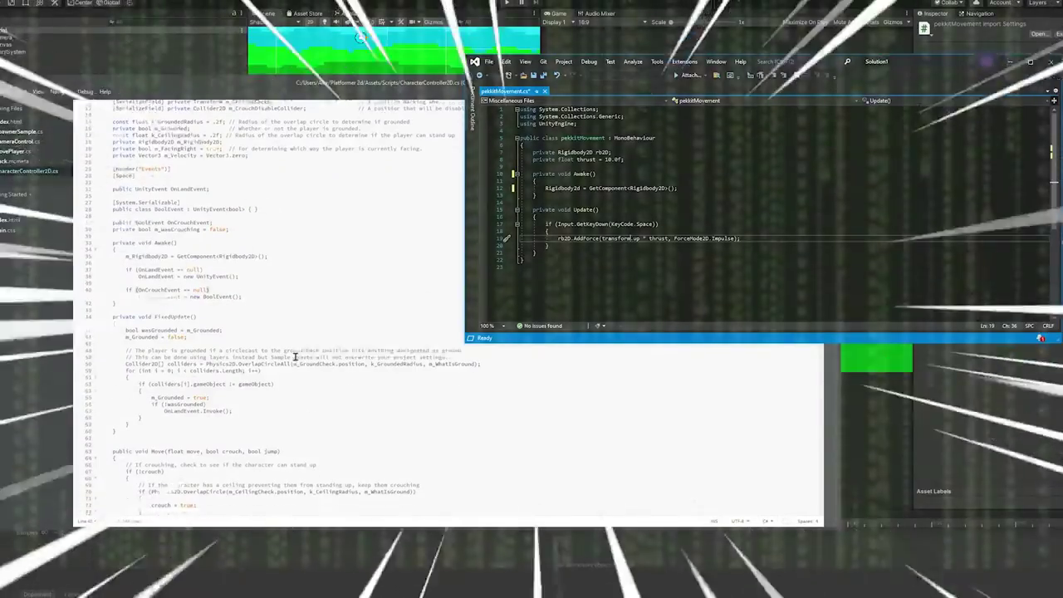
Step: Begin a new public void method after Awake for the Space-key upward impulse
scroll(294, 357, down, 10)
click(643, 196)
key(Return)
key(Return)
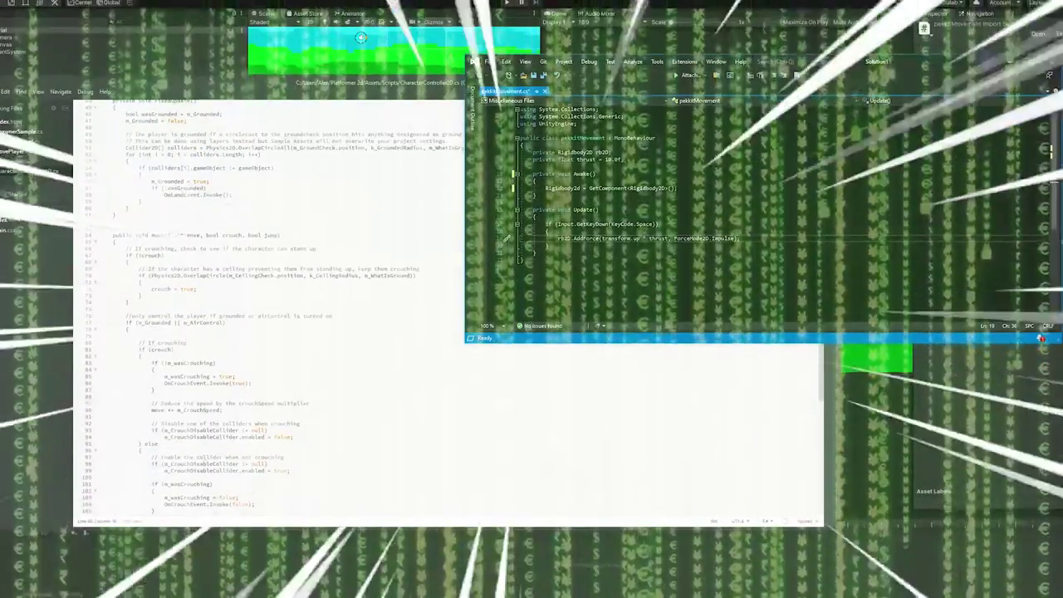
text(public voi)
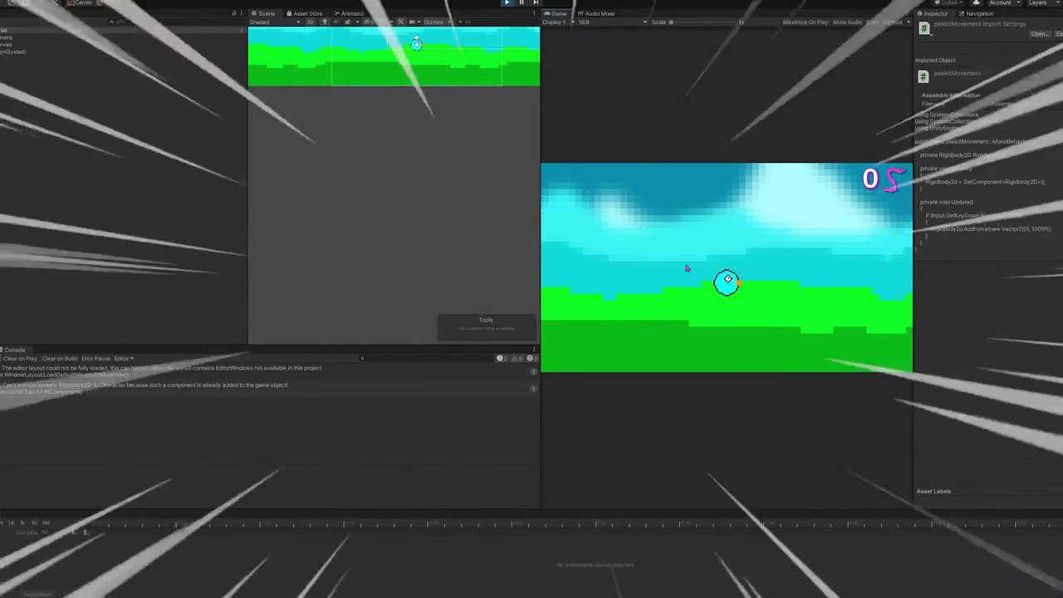
Step: Press Space in Play mode to make the bird flap upward
key(space)
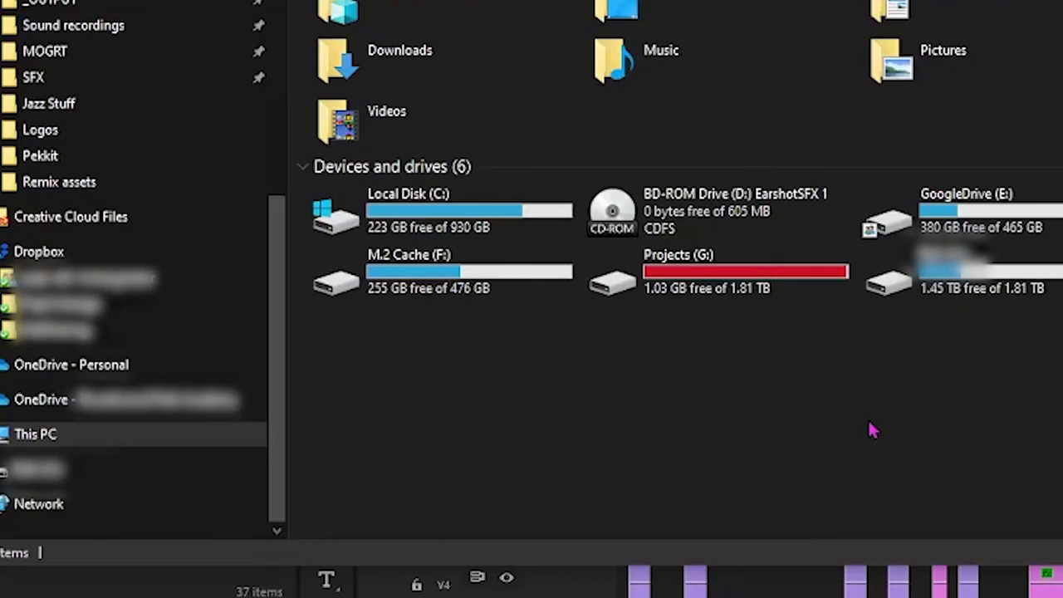
Step: Copy the Arcade AIF sound file from the EarshotSFX disc into the Pekkit folder
double_click(708, 211)
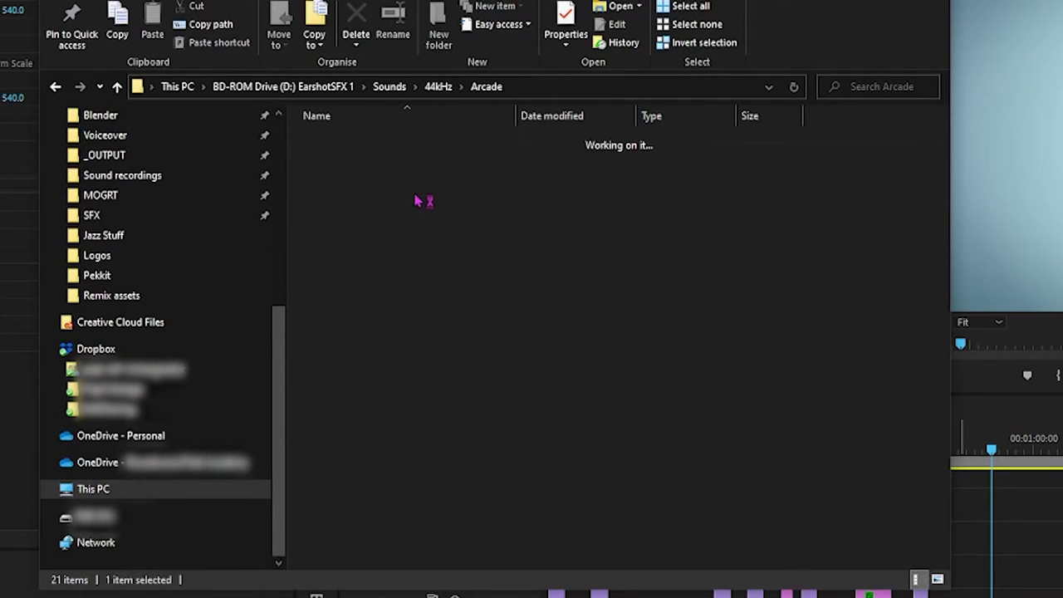
key(alt+Tab)
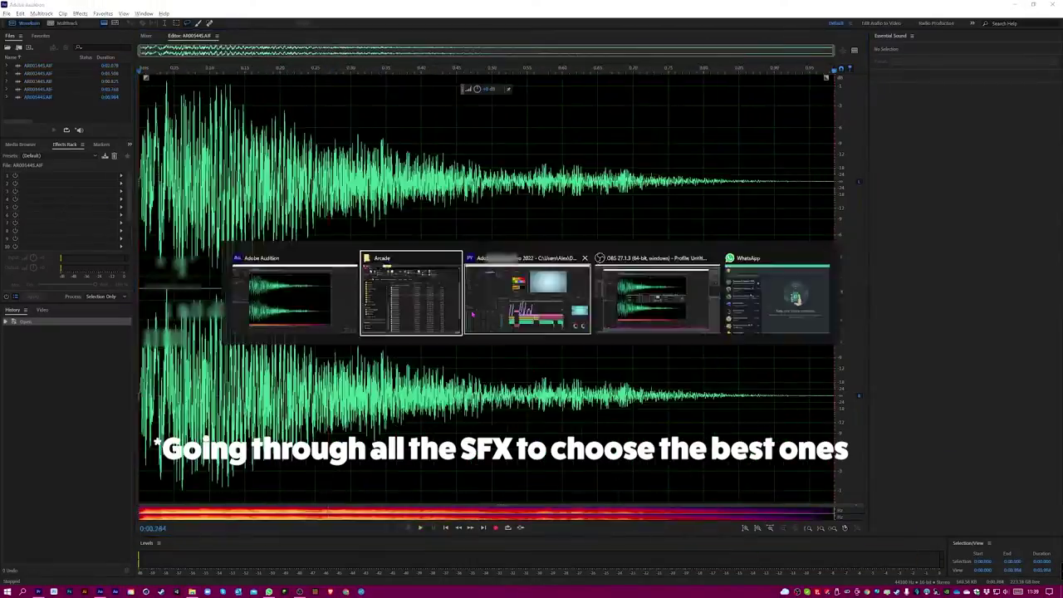
drag(279, 196, 198, 284)
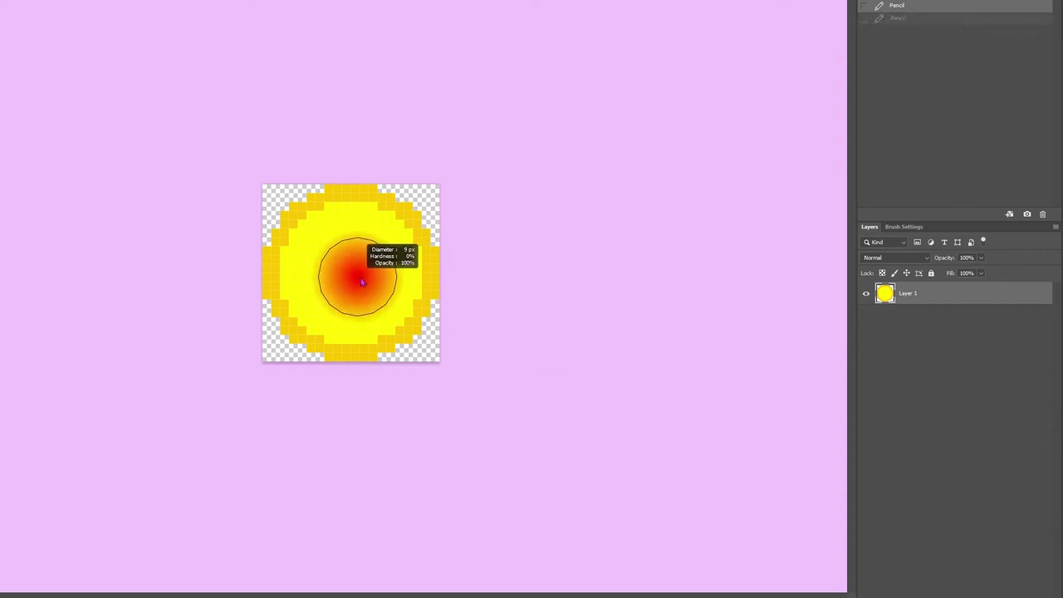
Step: Shade the coin with darker yellow centre dabs and bright yellow overpaint using the Pencil
click(350, 274)
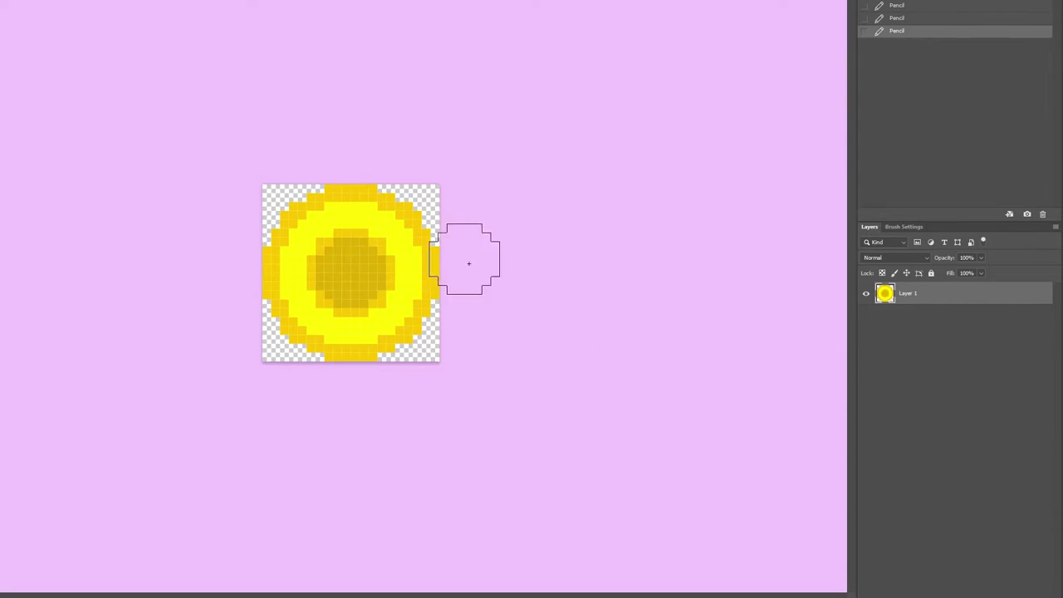
click(350, 197)
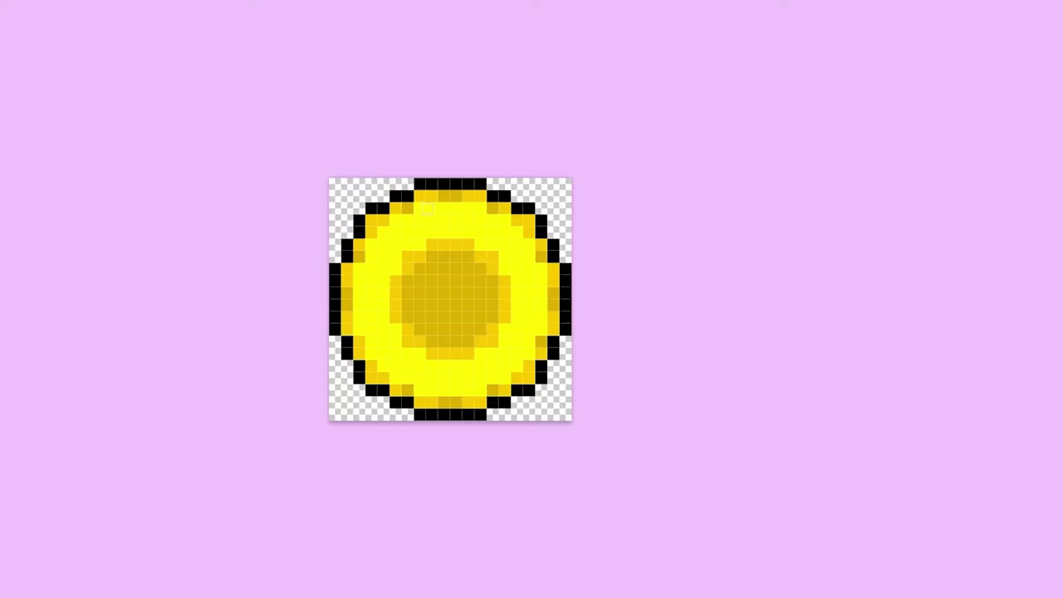
drag(410, 299, 490, 341)
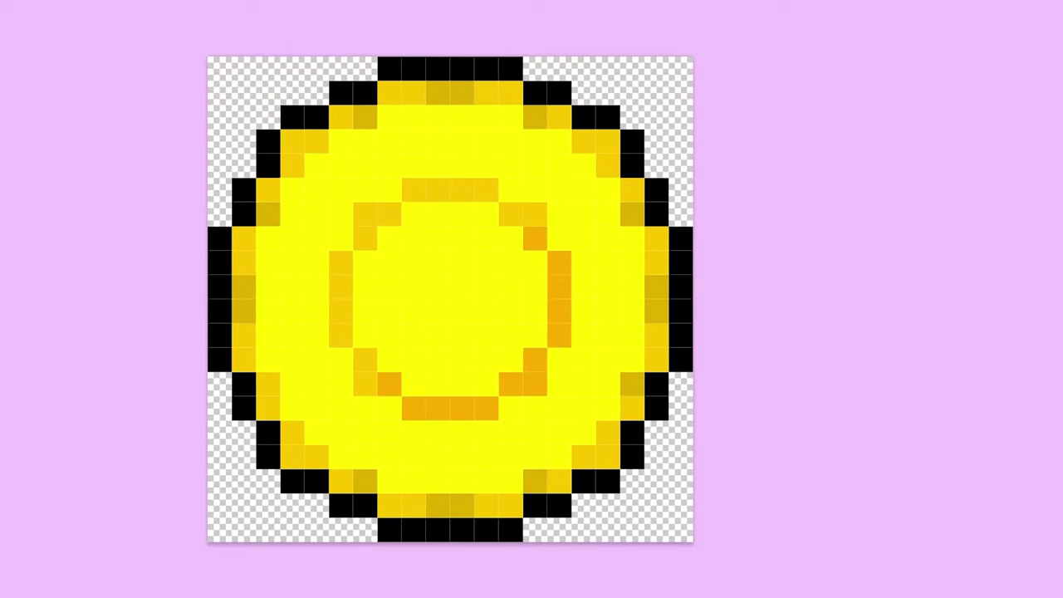
alt+right_drag(446, 301, 453, 302)
click(450, 299)
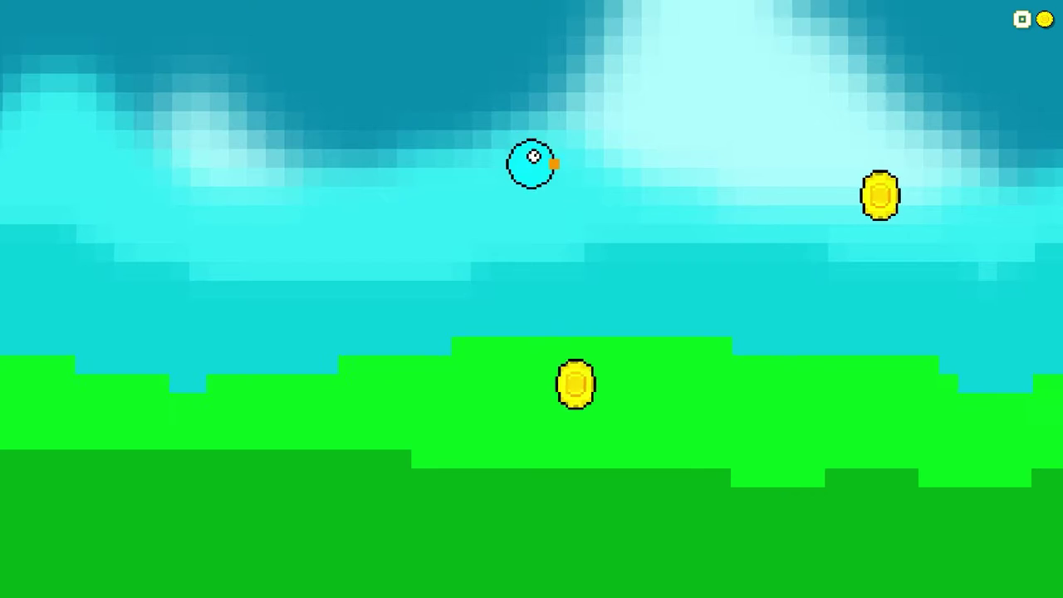
Step: Flap the bird with Space to collect coins up to 2, then open the Pause Menu with Esc
key(space)
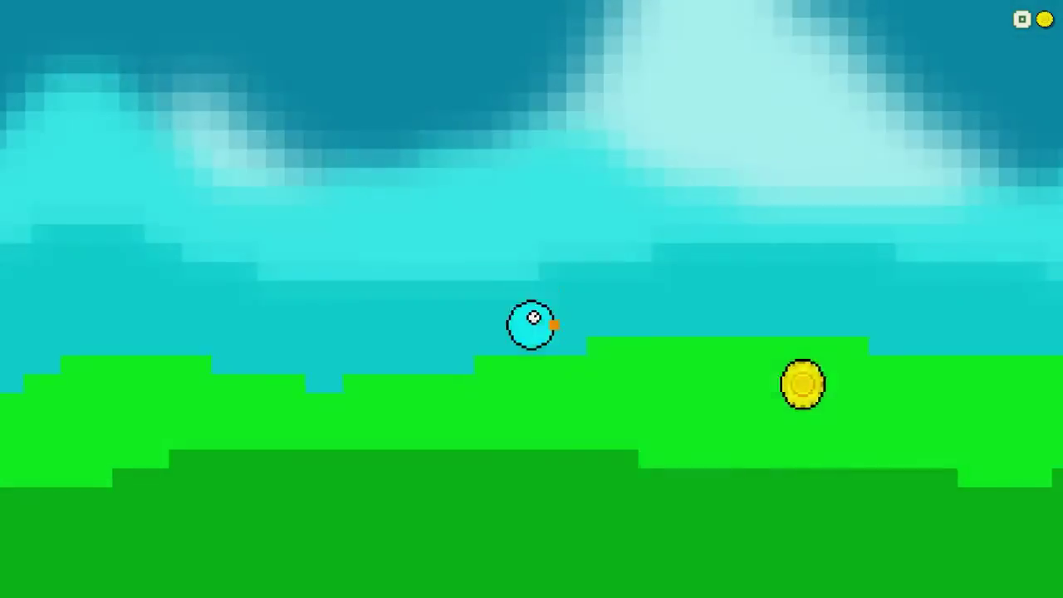
key(space)
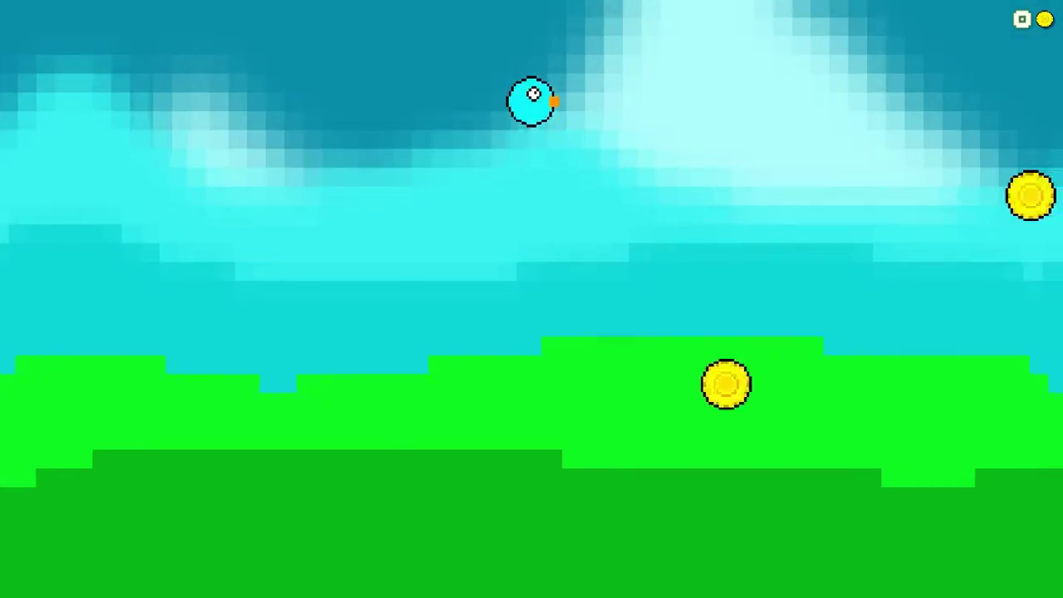
key(space)
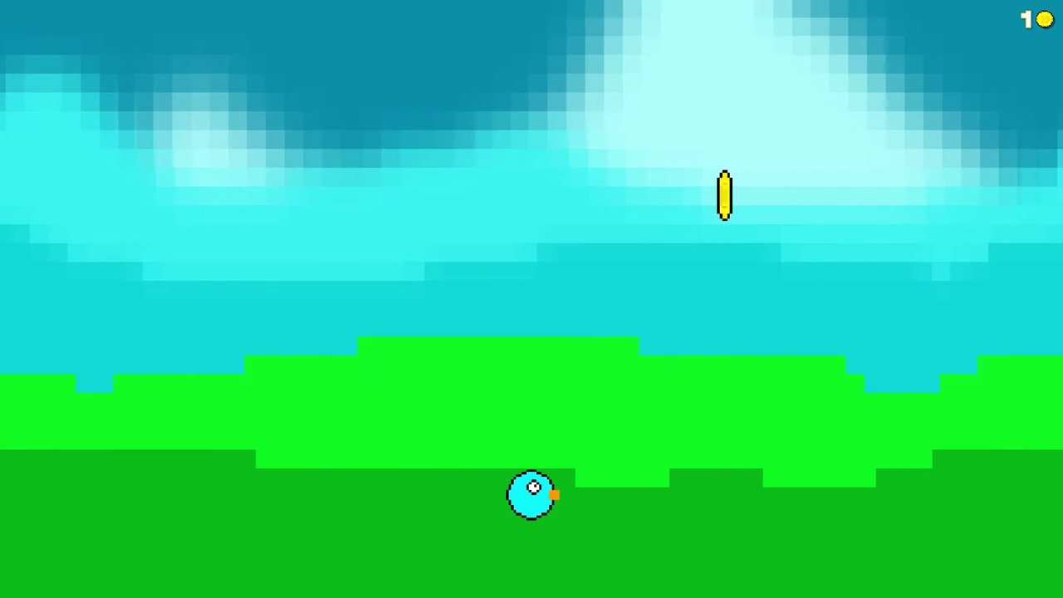
key(space)
key(space)
key(space)
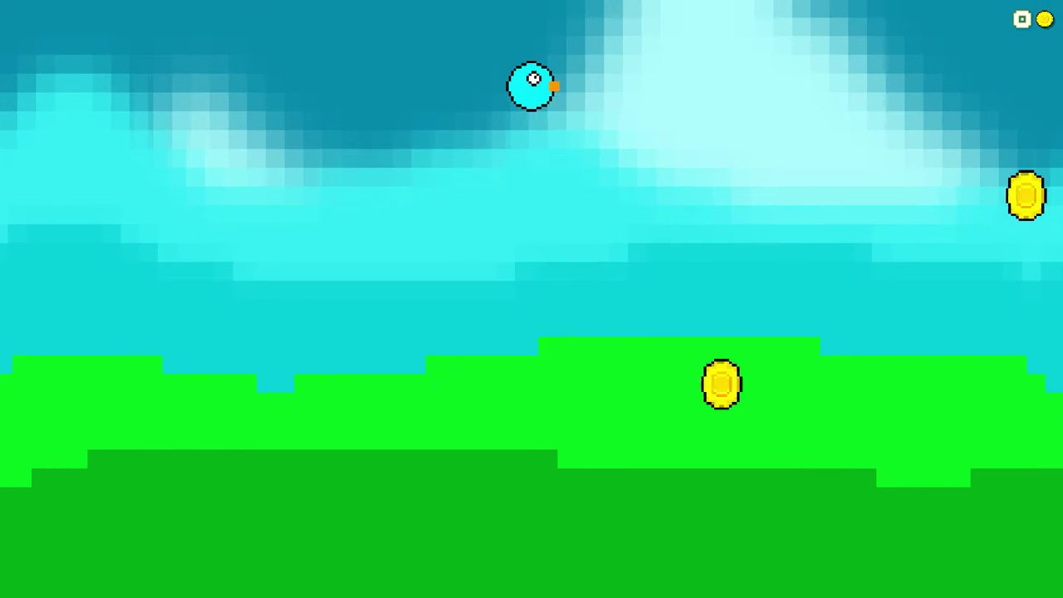
key(space)
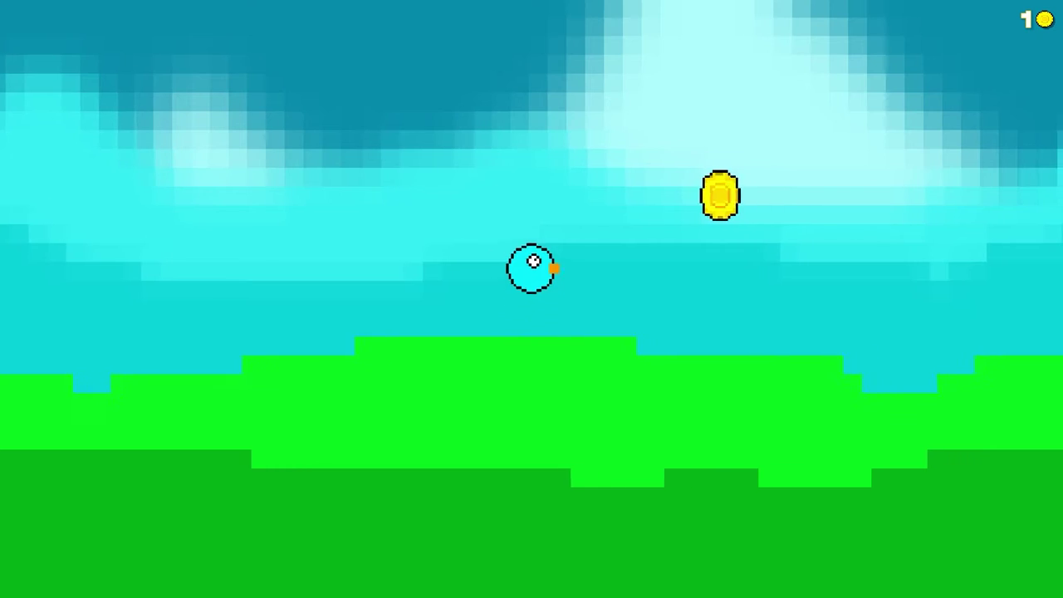
key(space)
key(space)
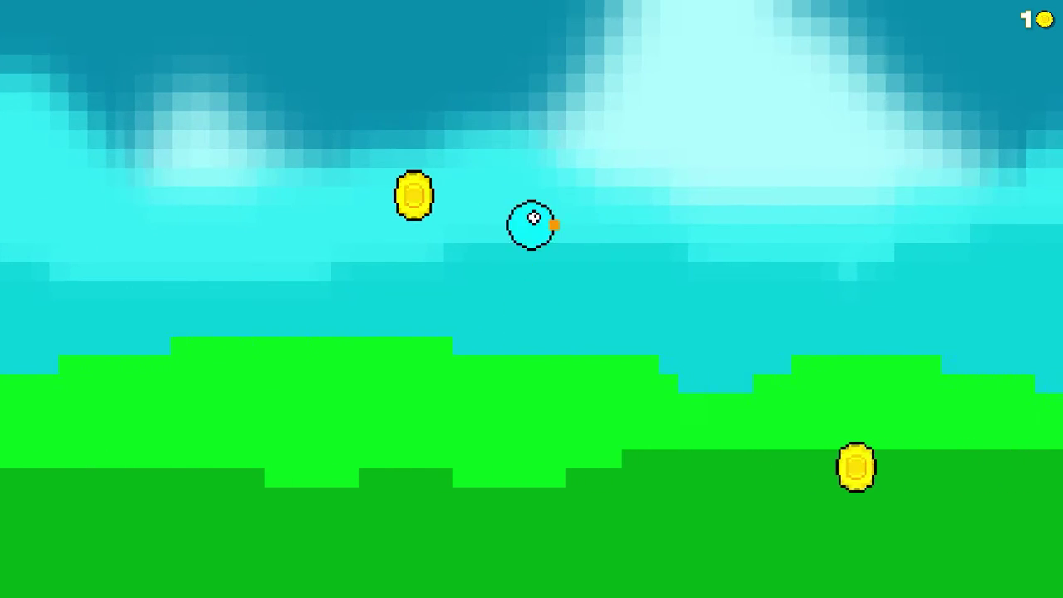
key(space)
key(space)
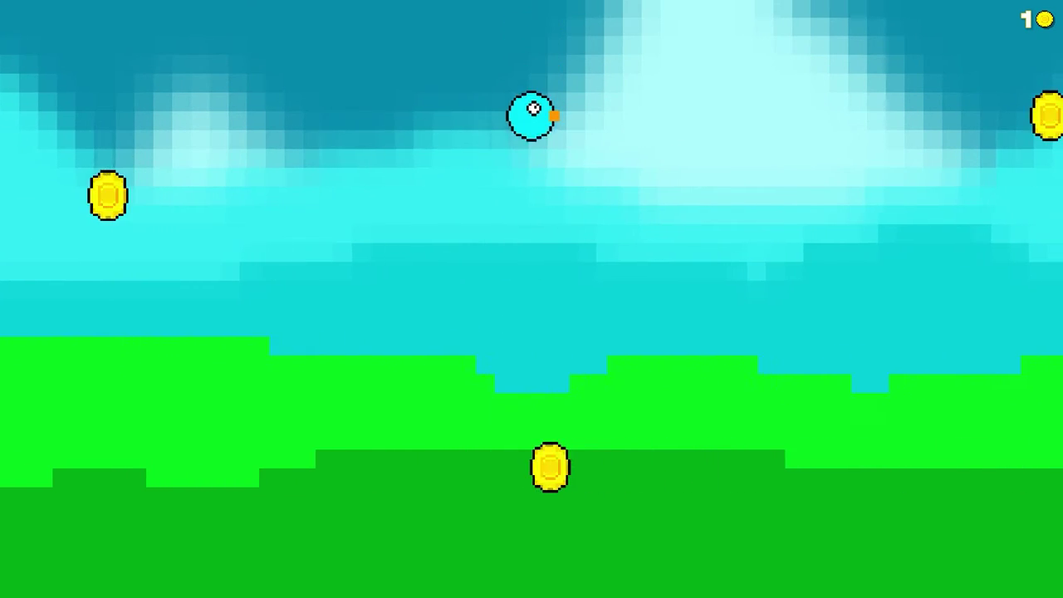
key(space)
key(space)
key(space)
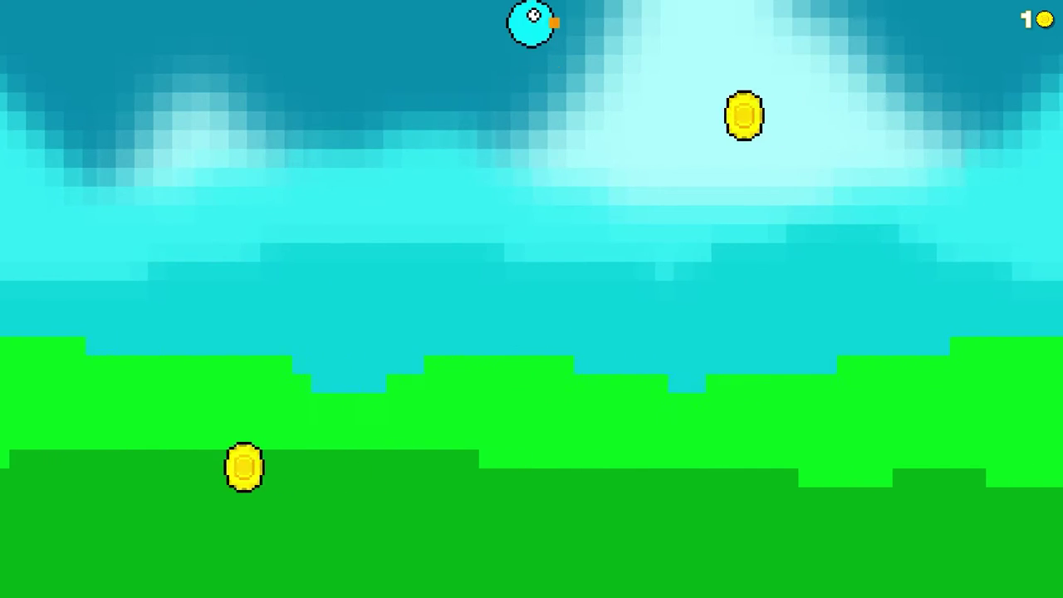
key(space)
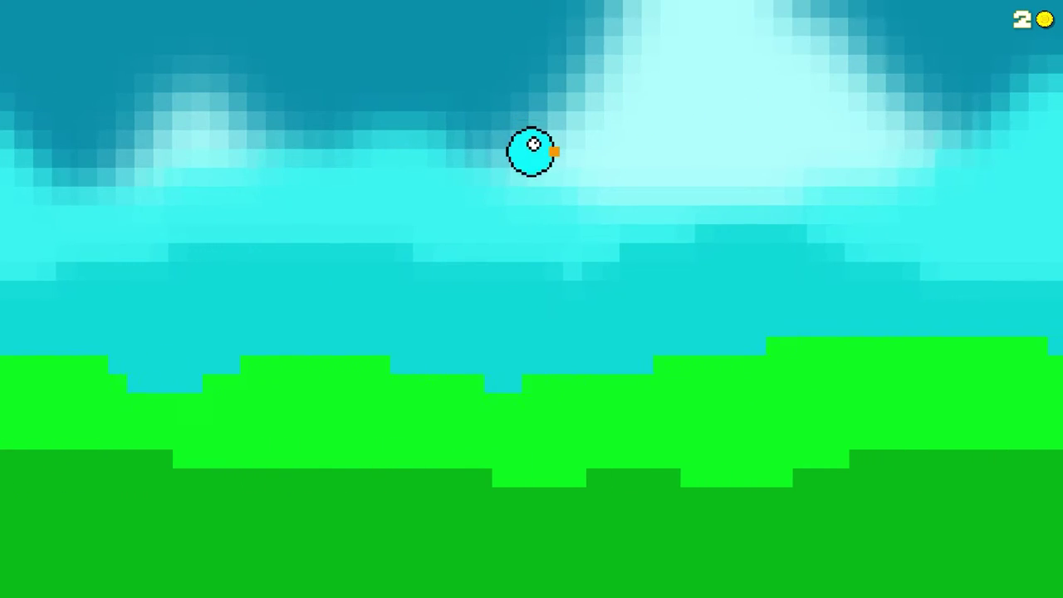
key(space)
key(space)
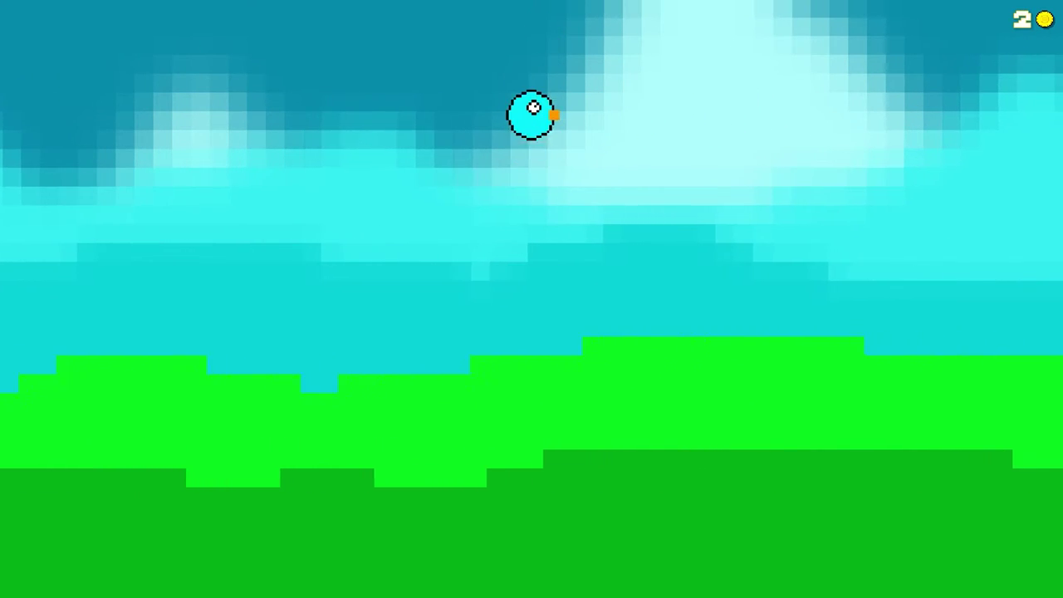
key(space)
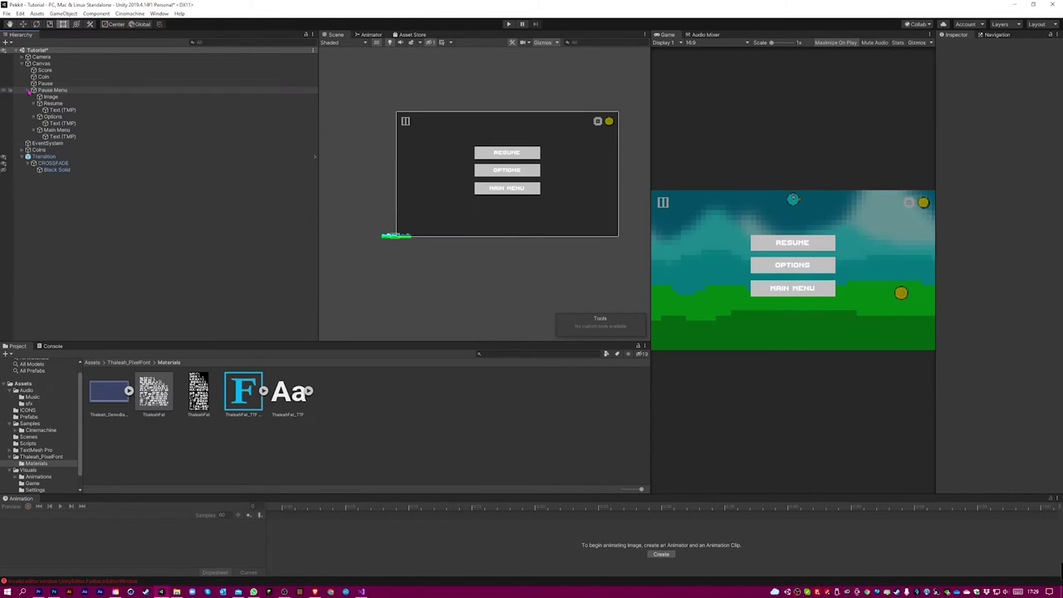
click(28, 89)
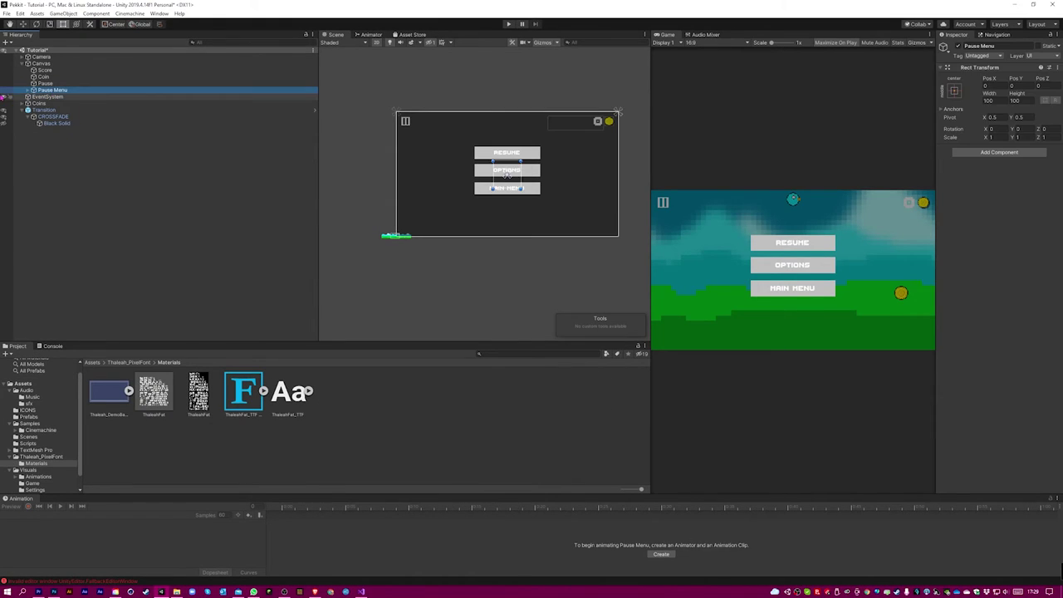
key(Escape)
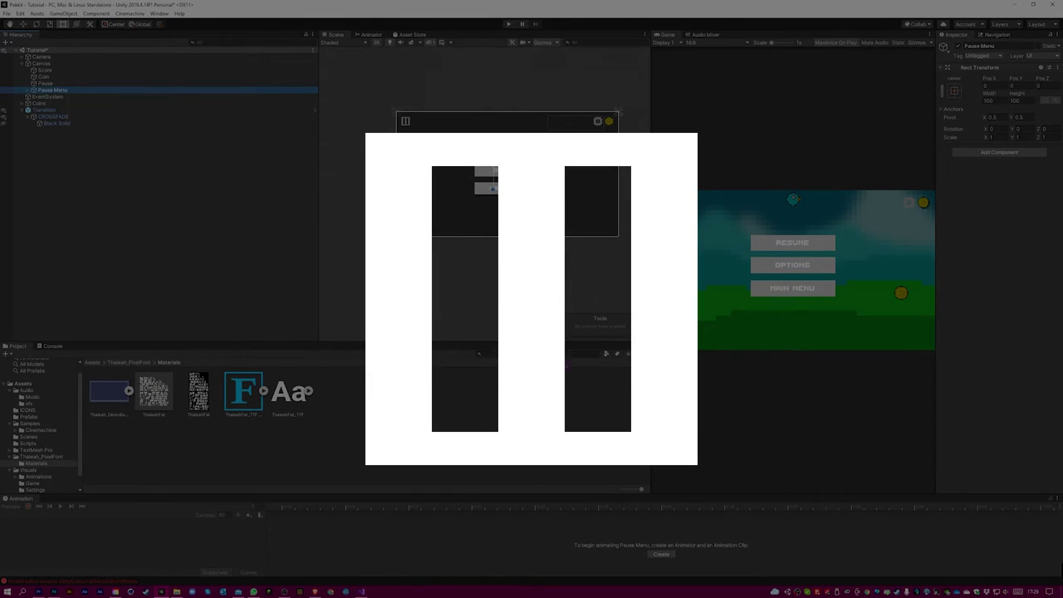